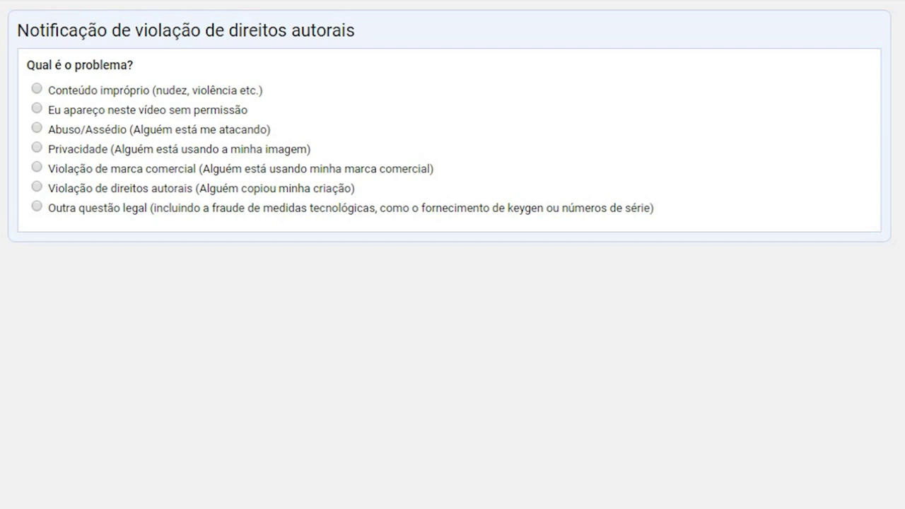
Report the problem as copyright infringement of your own work, then open copy options on the infringing video's address.
left_click(37, 187)
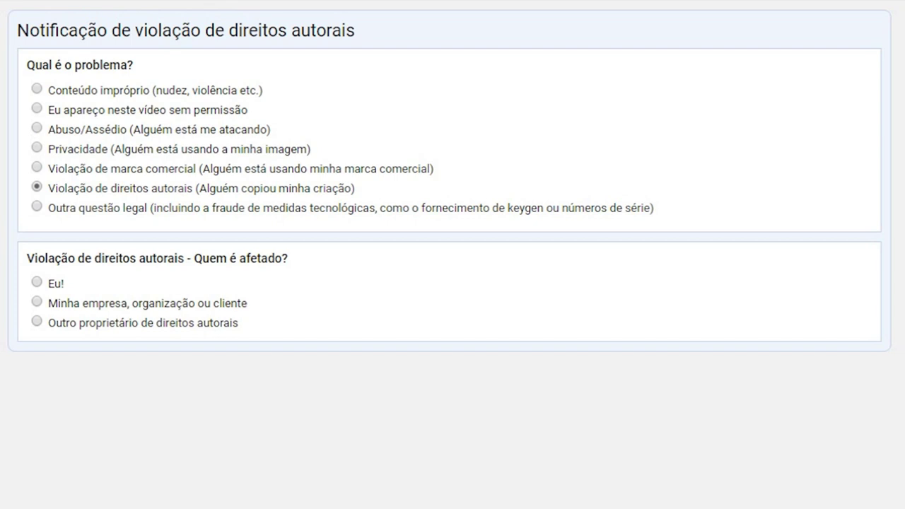
left_click(36, 281)
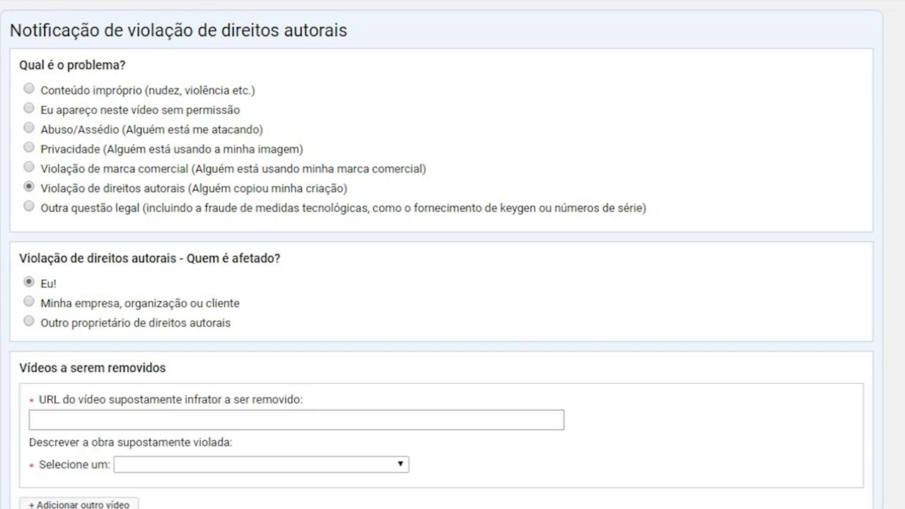
scroll(452, 254, "down", 1)
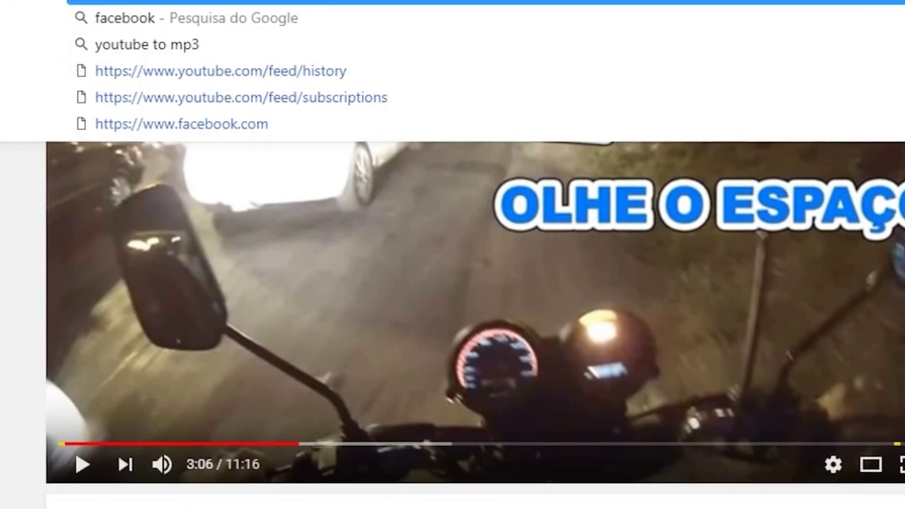
right_click(352, 2)
Paste the infringing video's link into the form's infringing URL field.
left_click(396, 32)
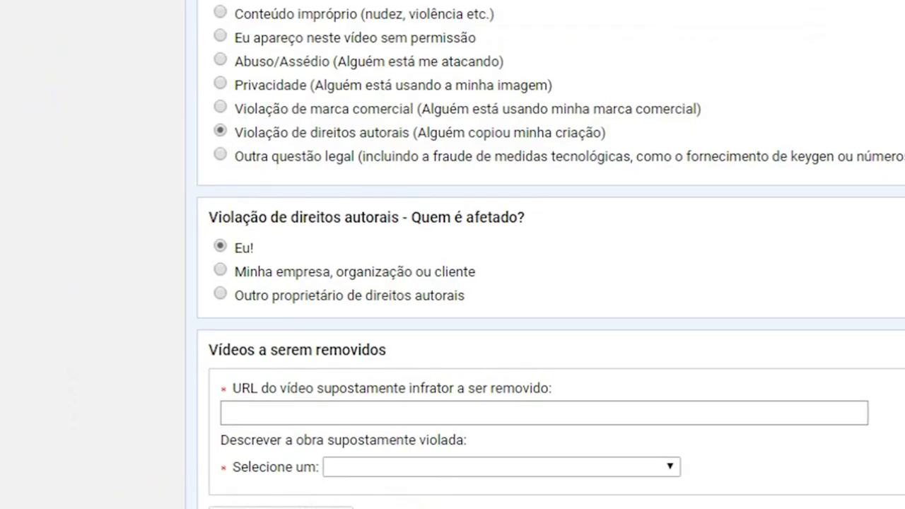
right_click(430, 406)
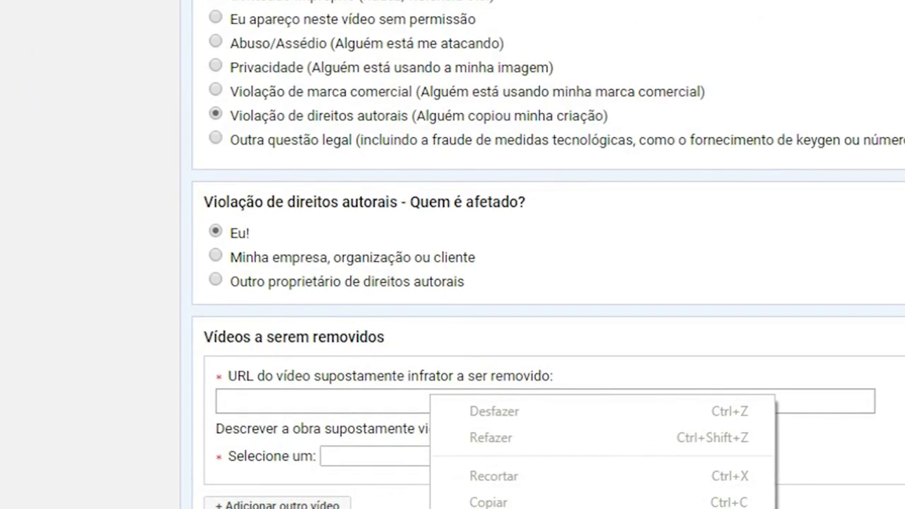
type("https://www.youtube.com/watch?v=97oXop809eQ")
scroll(452, 282, "down", 1)
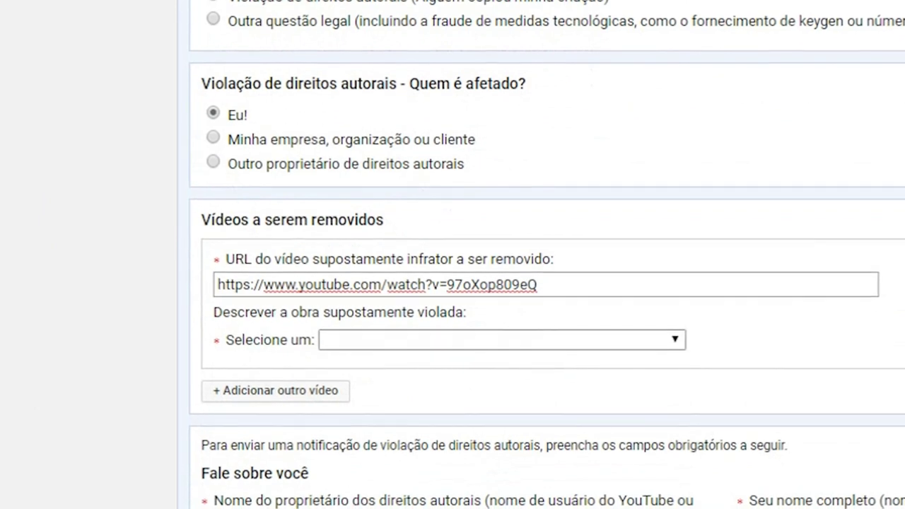
Open the 'Selecione um' work-type list.
left_click(502, 448)
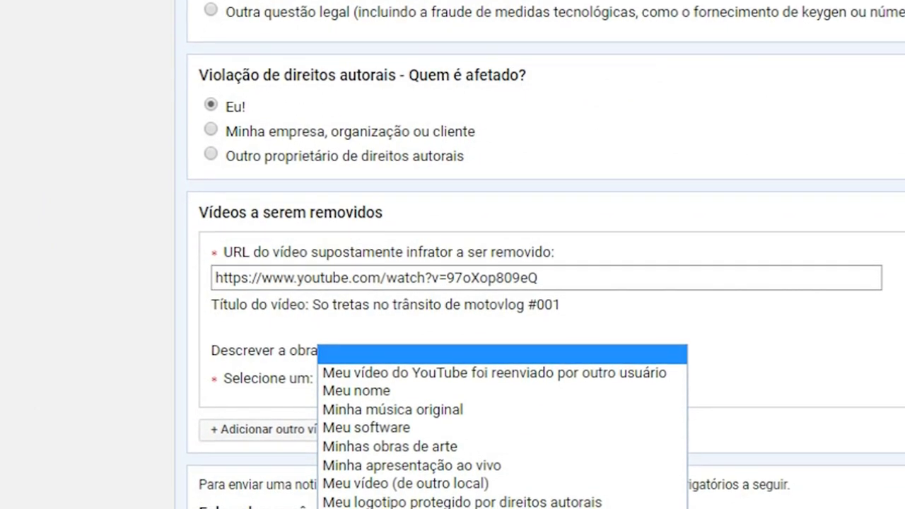
key("Escape")
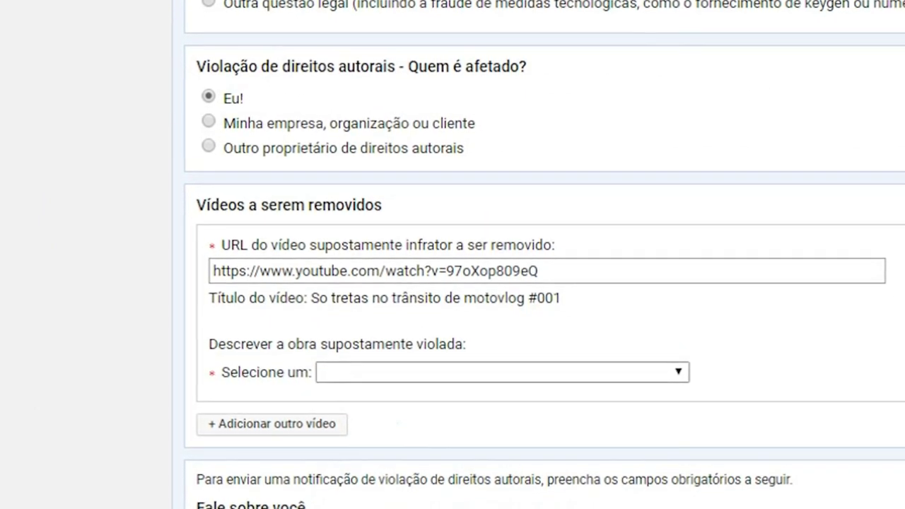
key("alt+Down")
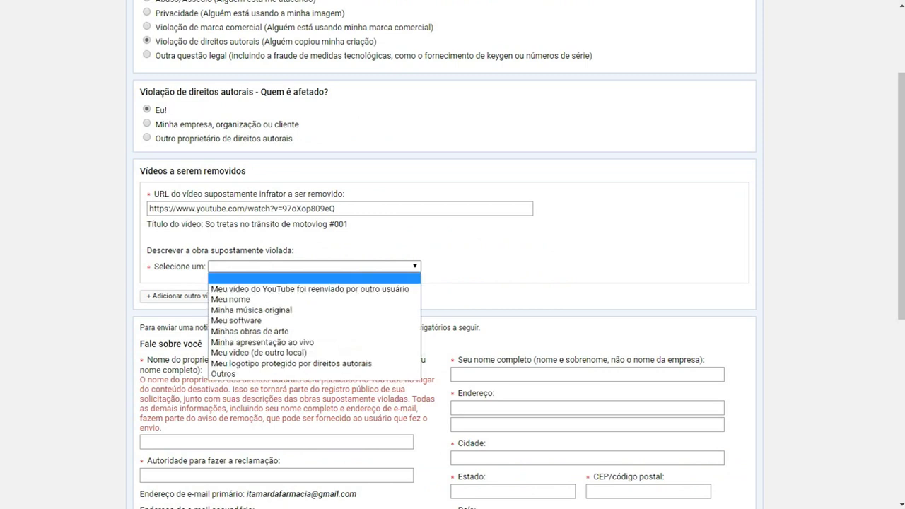
Choose 'Meu vídeo do YouTube foi reenviado por outro usuário' as the work type.
key("Down")
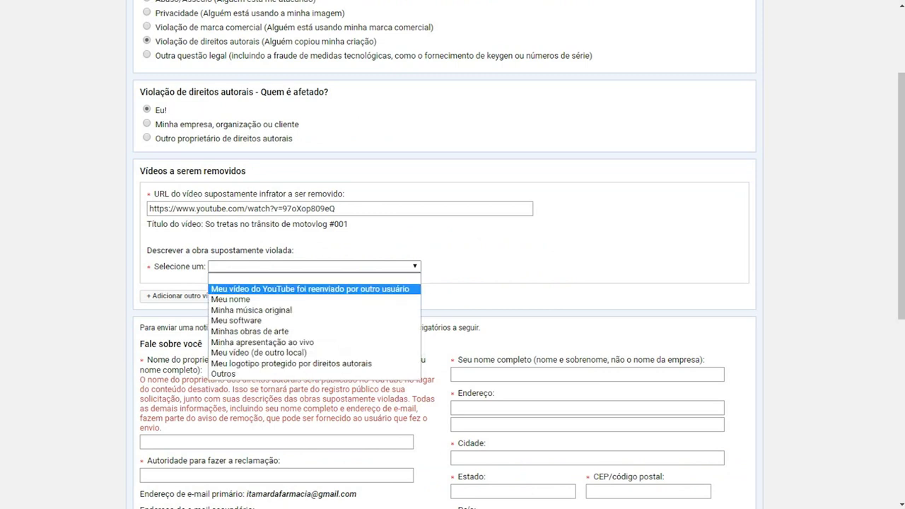
key("Down")
key("Down")
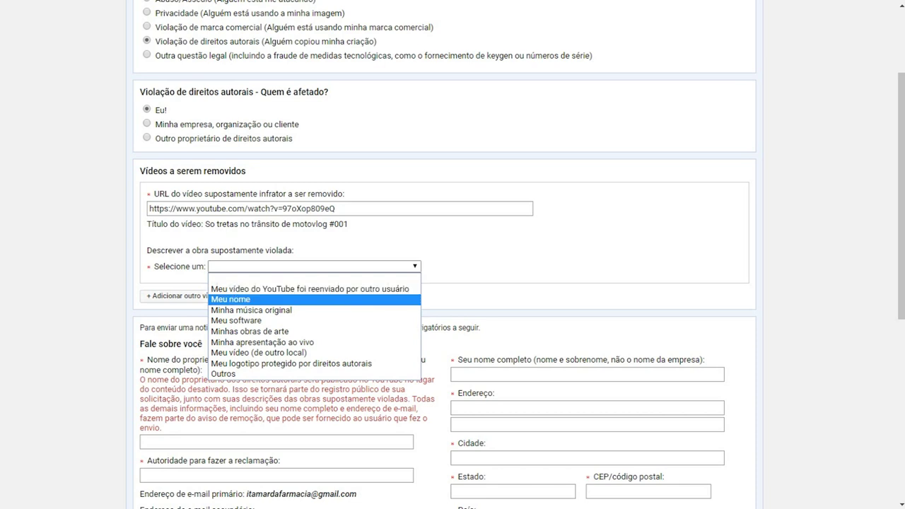
key("Down")
key("Down")
key("Down")
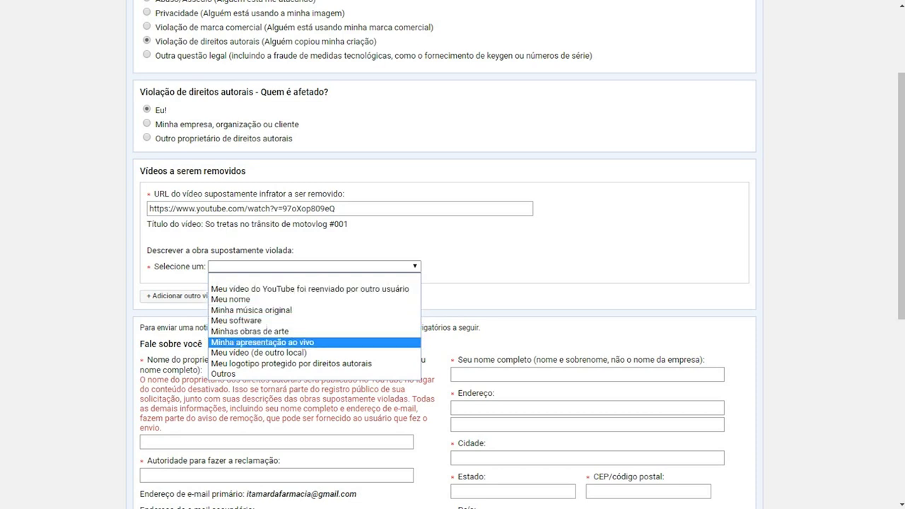
key("Down")
key("Down")
key("Up")
key("Up")
key("Up")
key("Up")
key("Up")
key("Up")
key("Up")
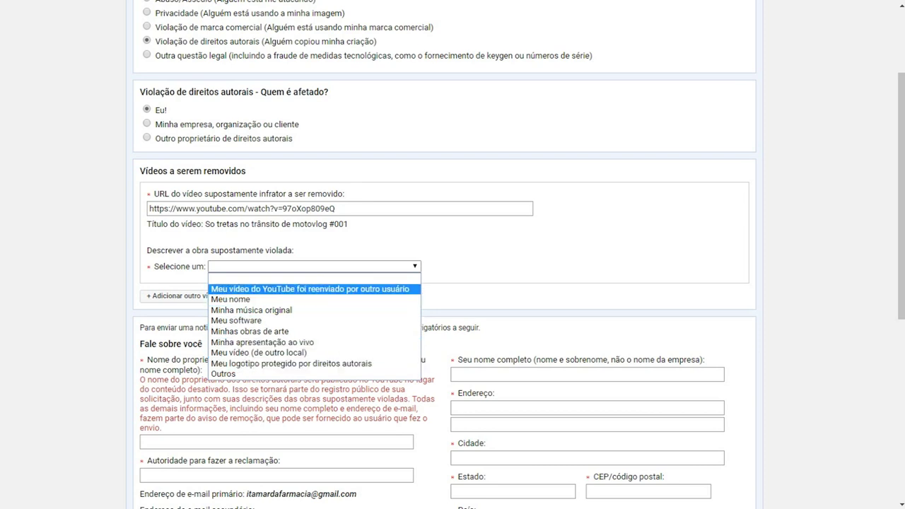
key("Return")
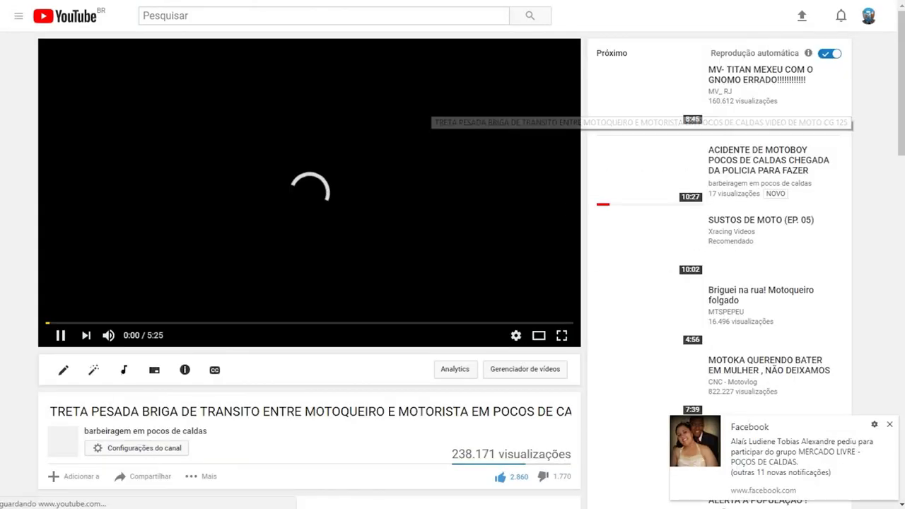
Paste the original video's link (watch?v=C2Wd-Alhyg8) into the original-URL field and choose Timestamps.
key("space")
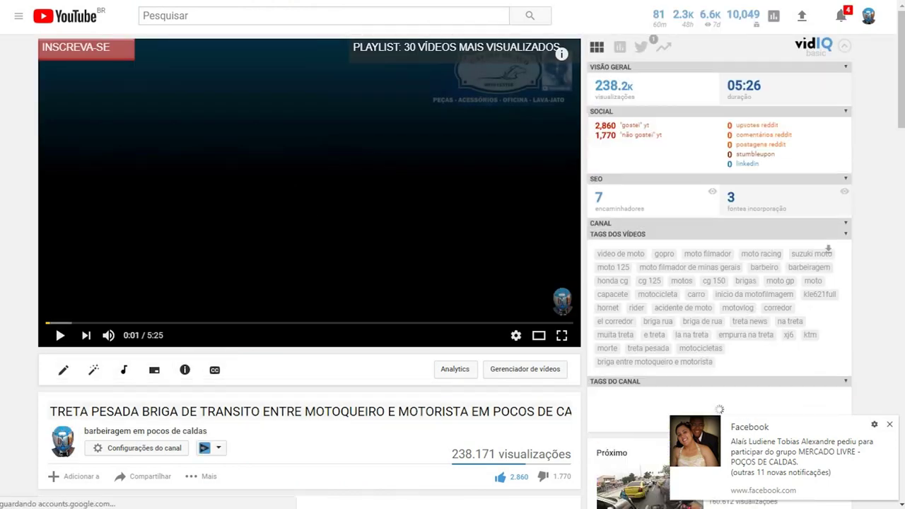
left_click(266, 0)
right_click(266, 0)
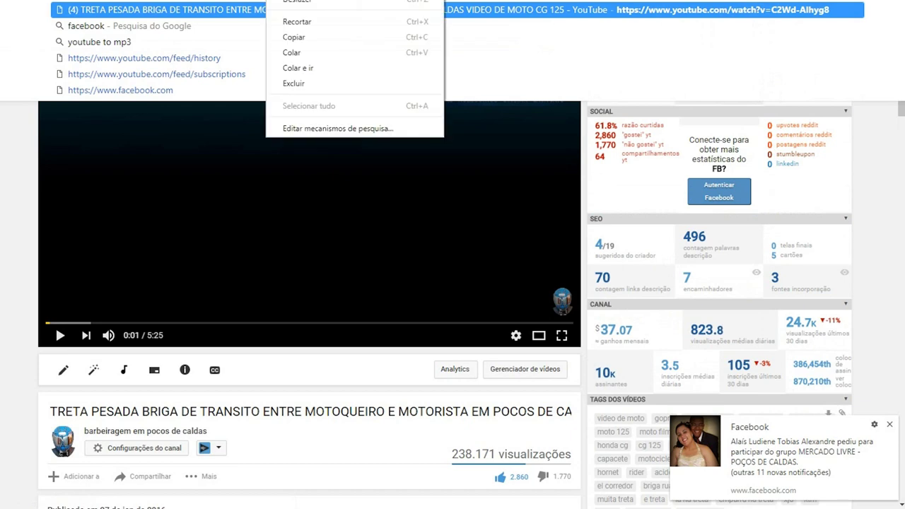
left_click(304, 38)
key("ctrl+Tab")
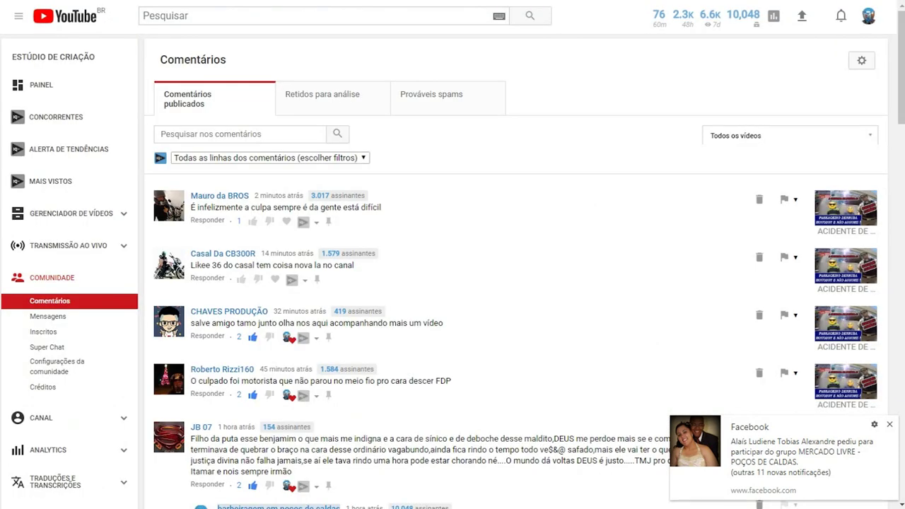
key("ctrl+Tab")
right_click(351, 286)
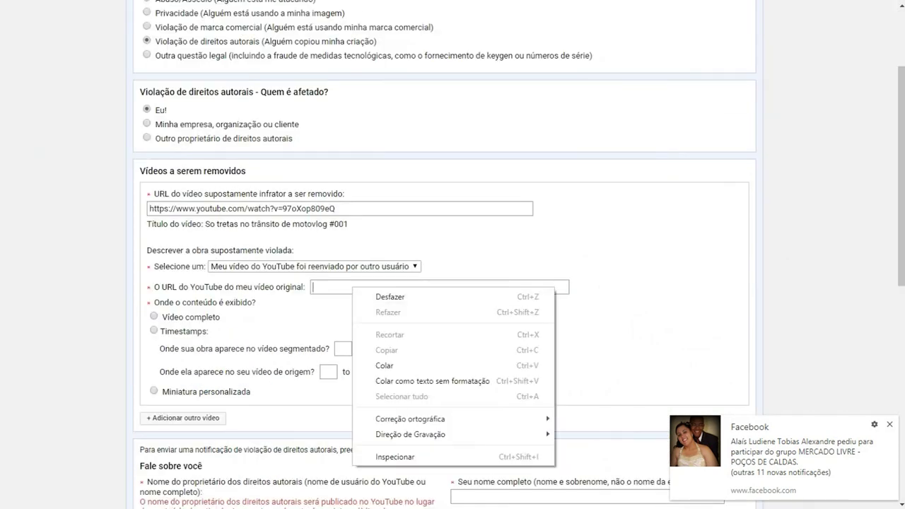
left_click(374, 365)
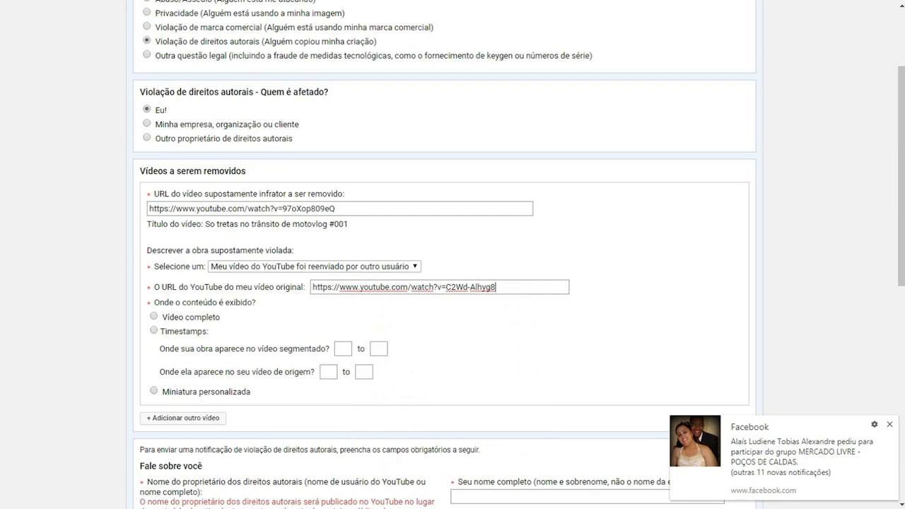
left_click(153, 330)
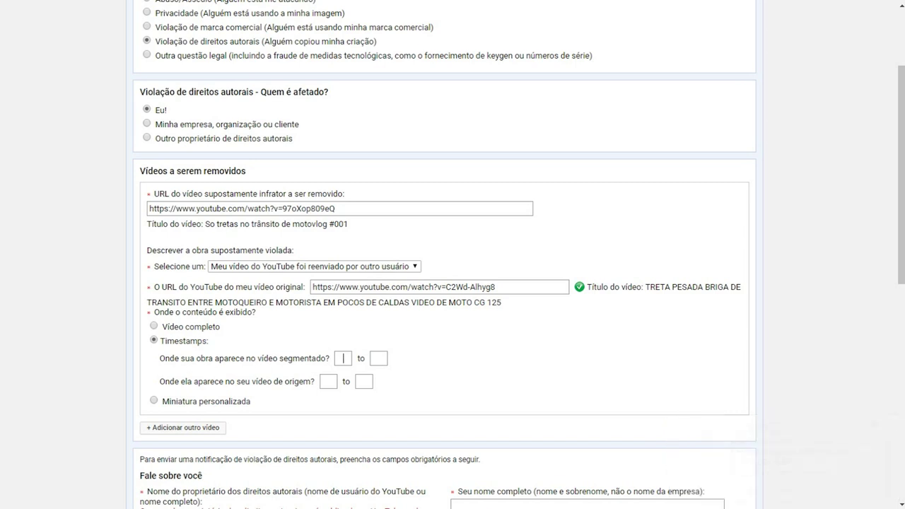
Enter 2:5 as the start time and 6:2 as the end time where your work appears.
type("25")
key("Left")
type(":")
key("Tab")
type("6:2")
scroll(453, 283, "down", 3)
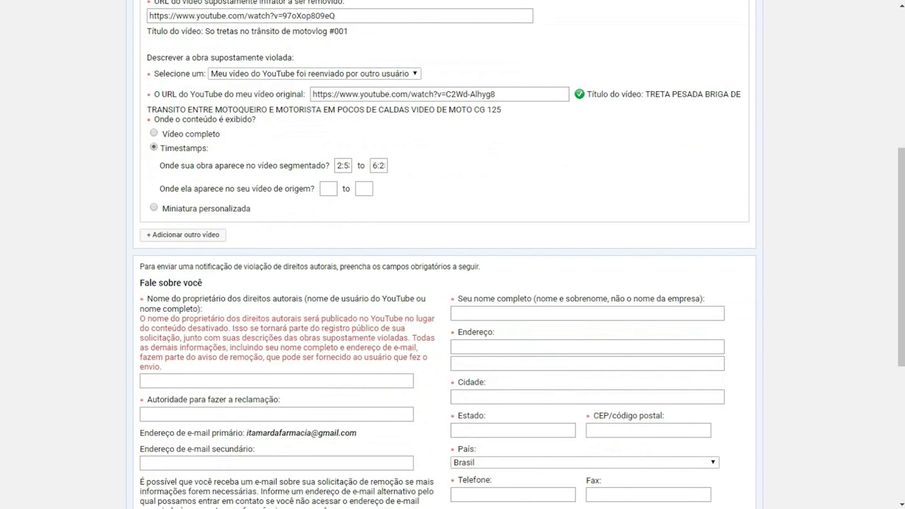
scroll(452, 283, "down", 1)
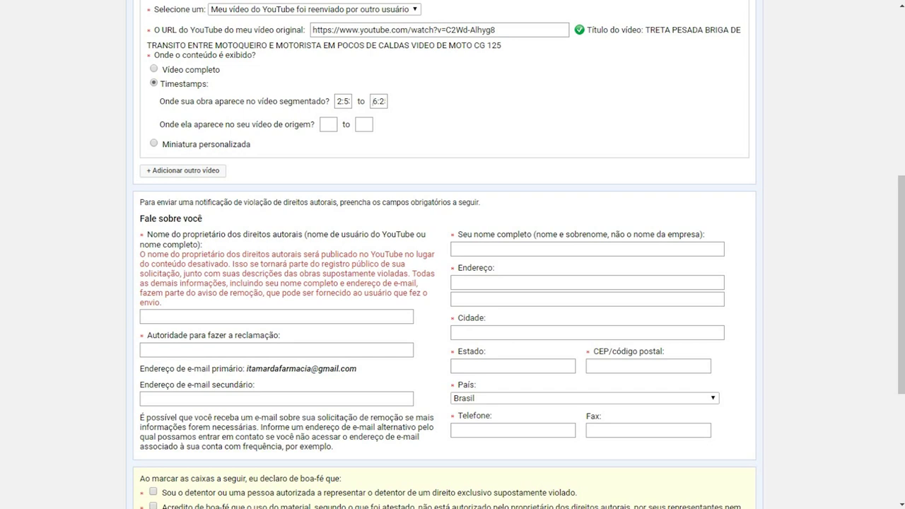
Fill in the copyright owner's name and the authority 'BARBEIRAGEM EM POÇOS DE CALDAS'.
left_click(209, 316)
left_click(143, 350)
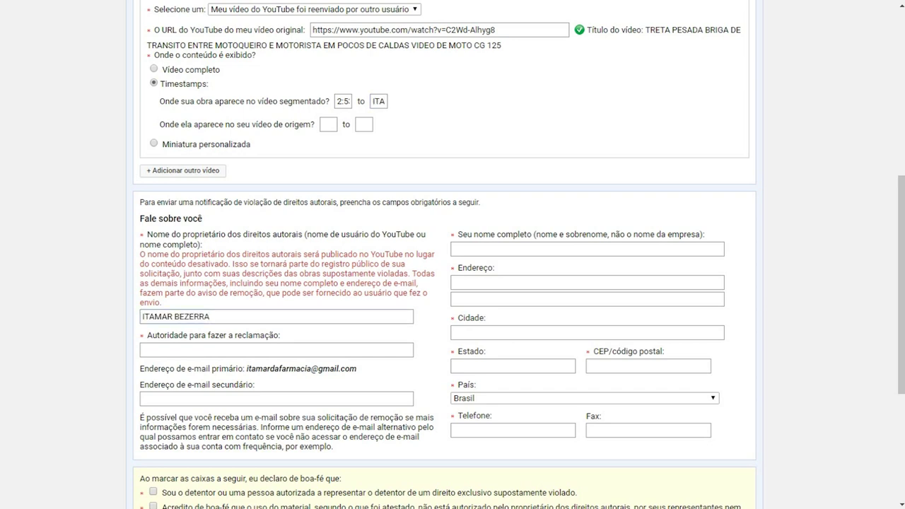
type("BARBEIRAG")
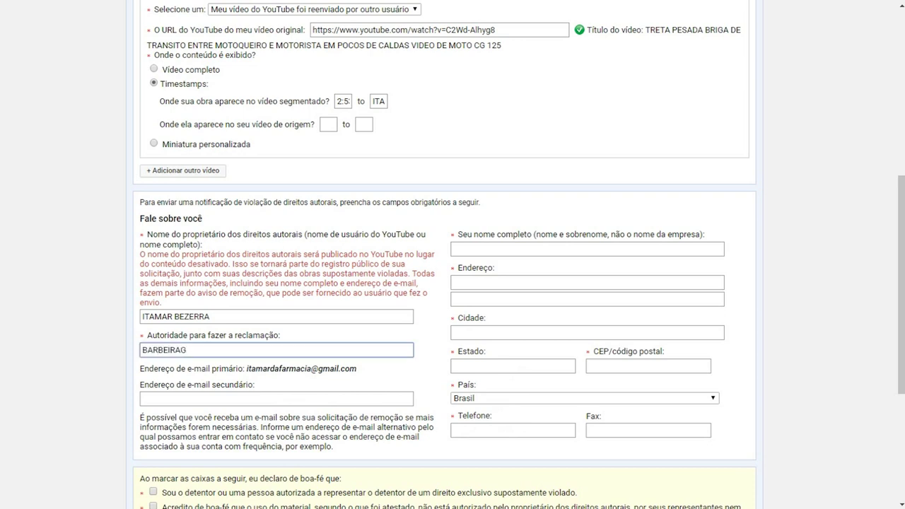
type("EM EM POÇOS DE CALDAS")
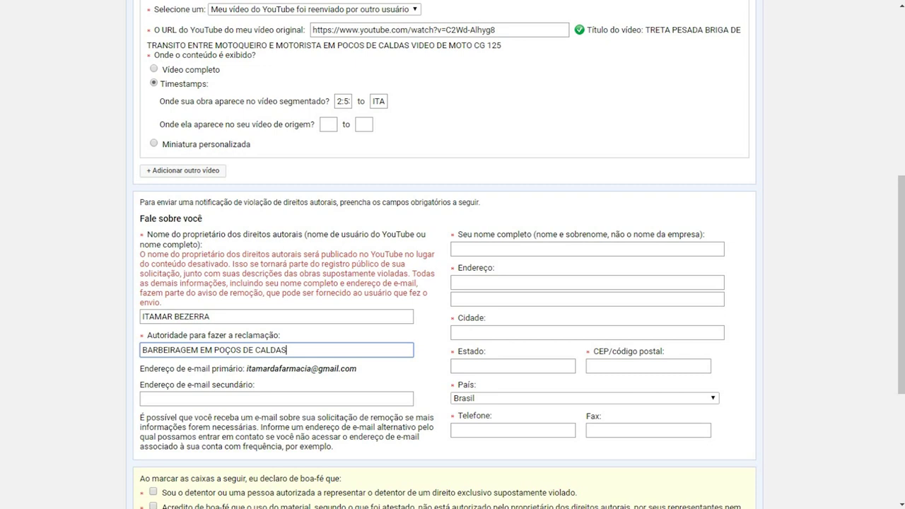
Type the secondary contact e-mail address into its field.
left_click(142, 398)
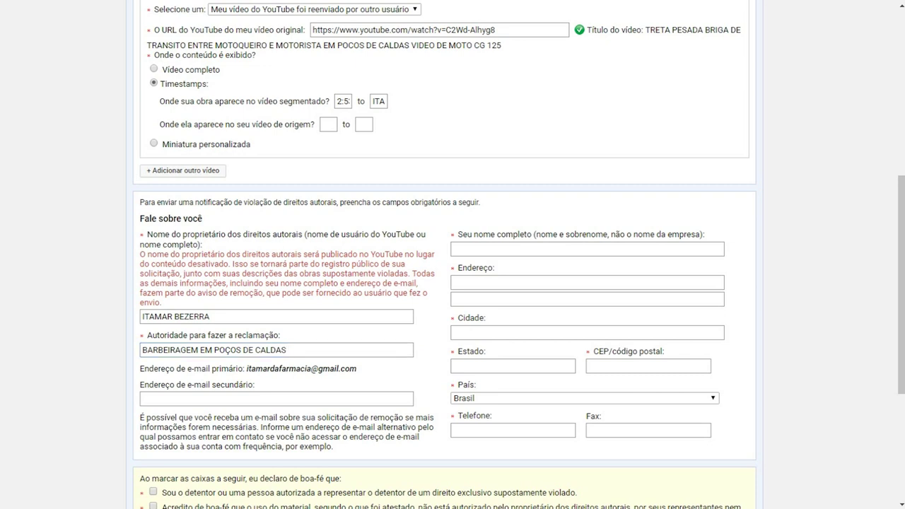
left_click_drag(246, 368, 356, 368)
right_click(338, 422)
left_click(362, 431)
left_click(143, 398)
type("IT")
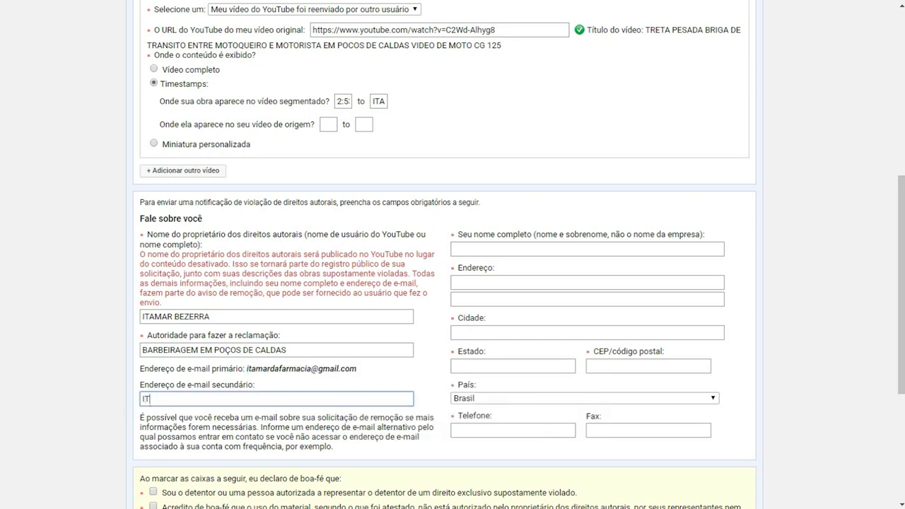
key("BackSpace")
key("BackSpace")
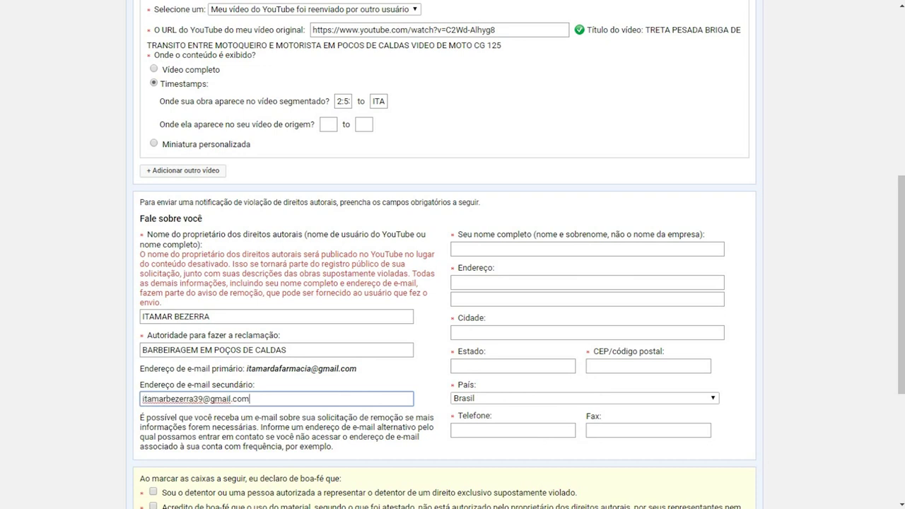
Autofill the requester's full name from the browser suggestion.
left_click(586, 249)
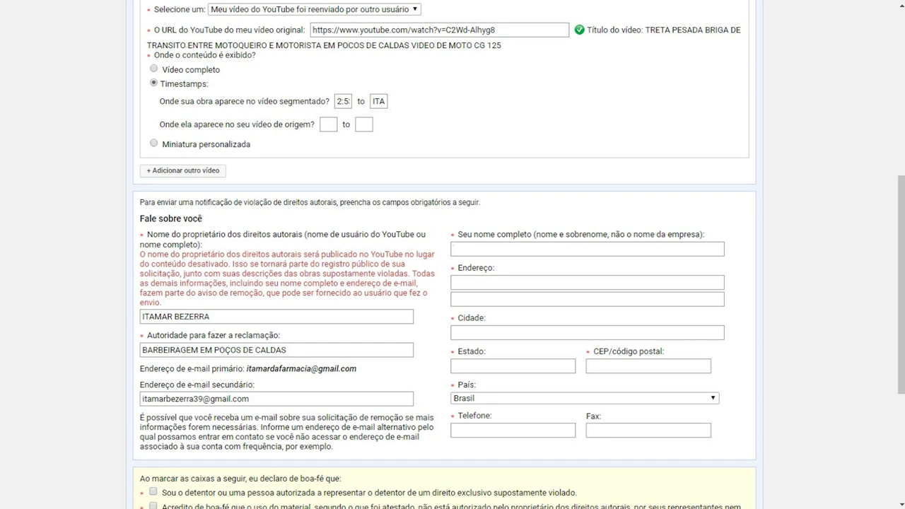
key("Down")
key("Return")
key("Tab")
Enter the requester's street address, city and state.
type("RUA ")
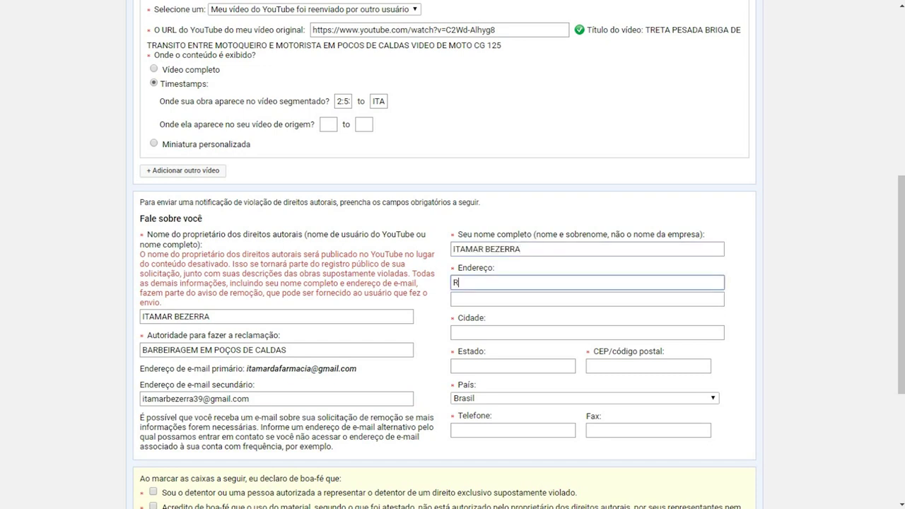
type("R")
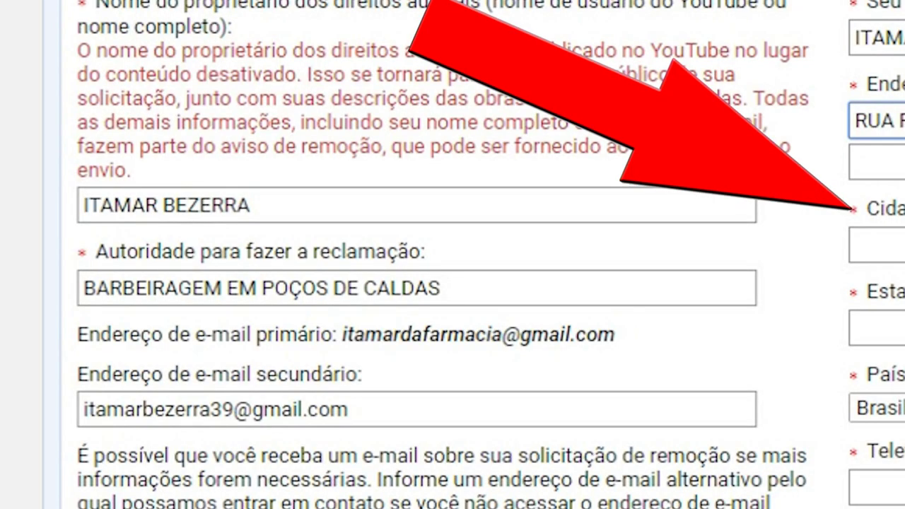
left_click(858, 244)
type("POCO")
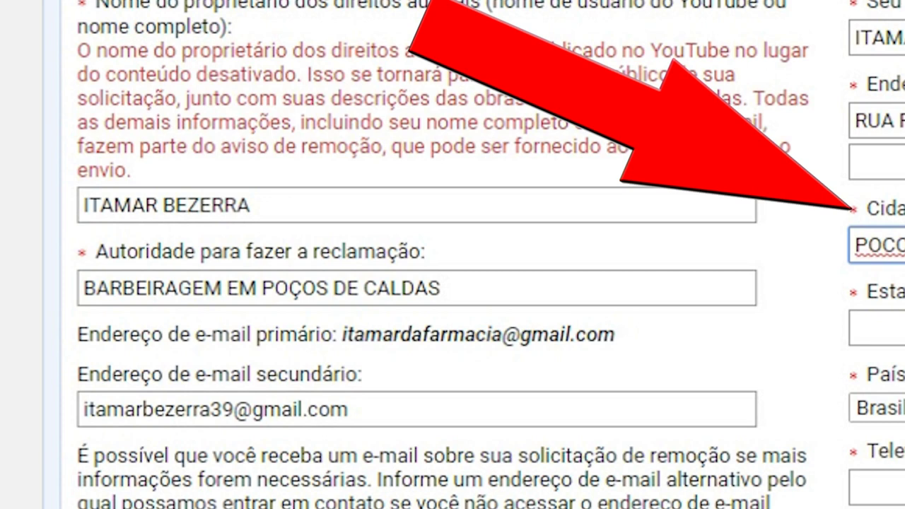
left_click(858, 327)
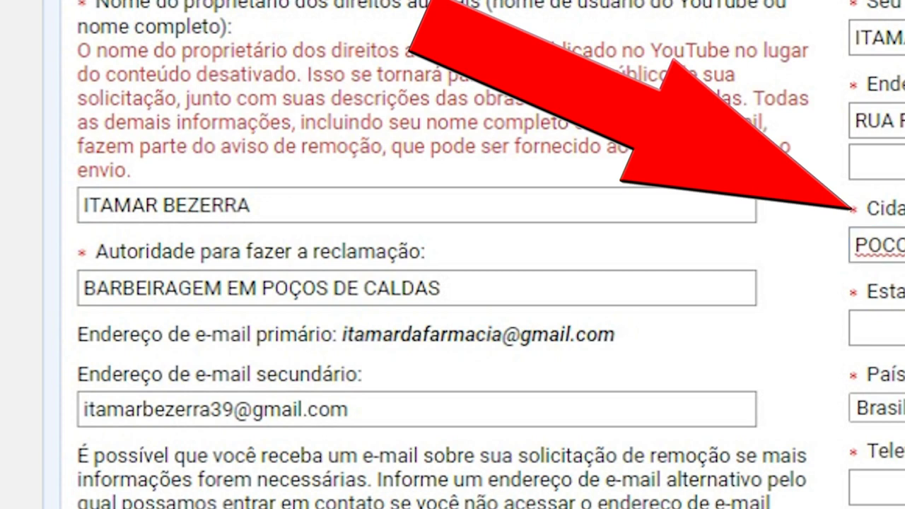
type("MG")
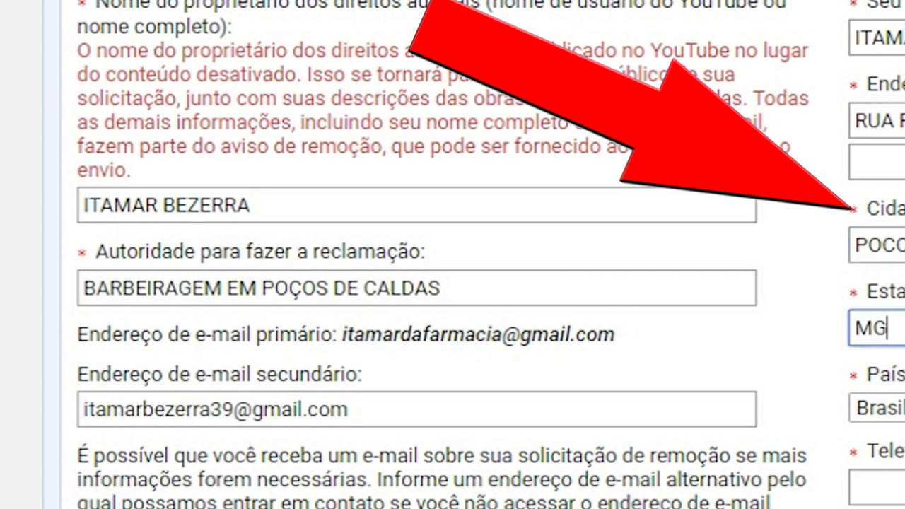
type("37")
key("BackSpace")
key("BackSpace")
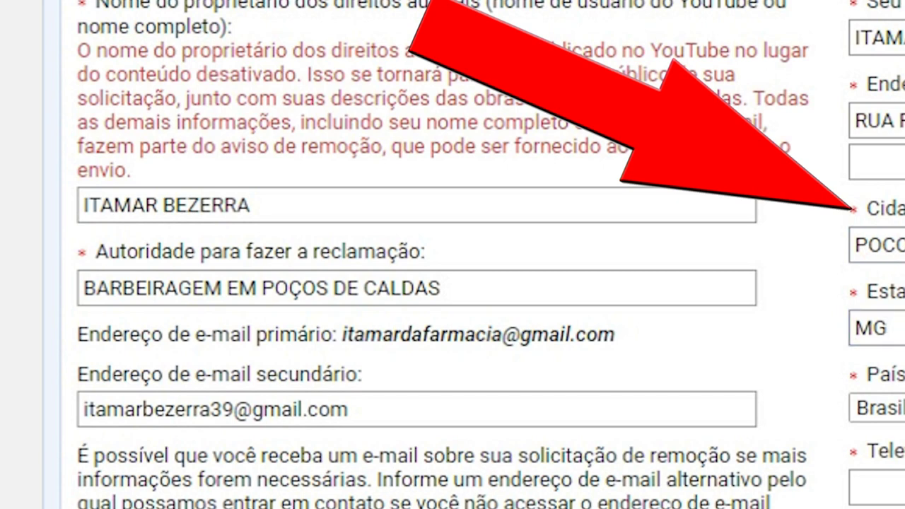
Enter the requester's phone number.
key("Tab")
key("Tab")
type("35996")
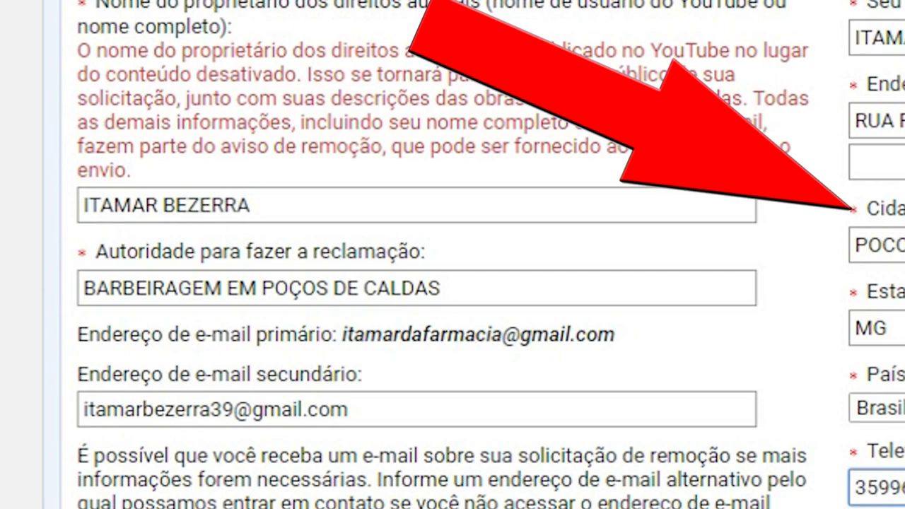
scroll(452, 283, "down", 3)
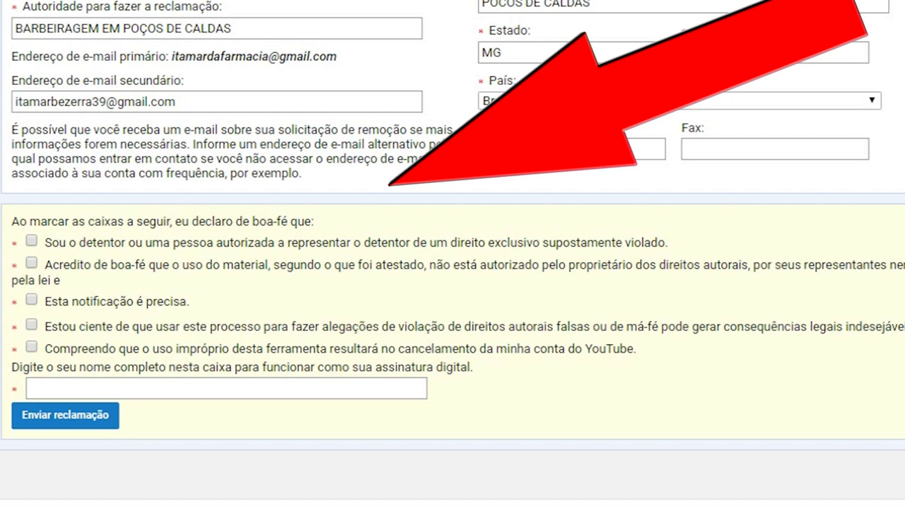
Tick the good-faith declaration checkboxes on the removal form.
left_click(31, 240)
left_click(31, 262)
left_click(31, 324)
left_click(31, 347)
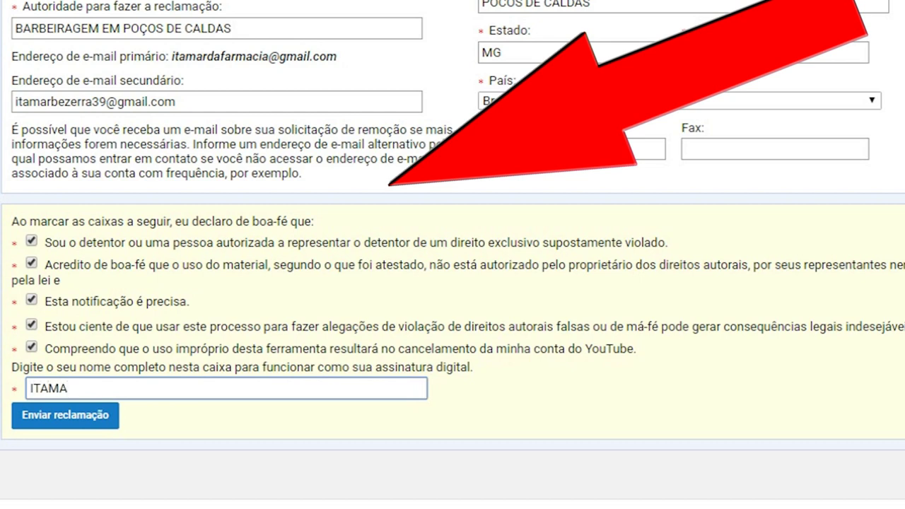
Sign with the requester's full name and submit the complaint.
key("Tab")
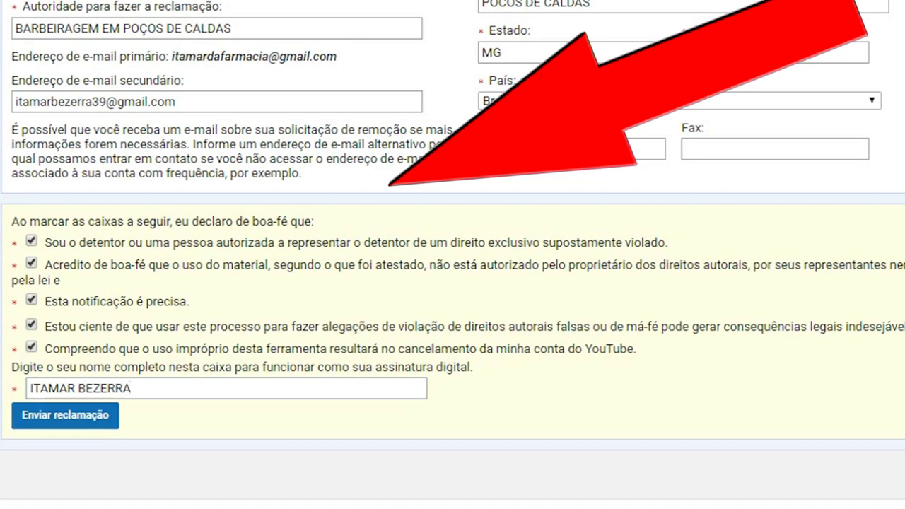
key("Return")
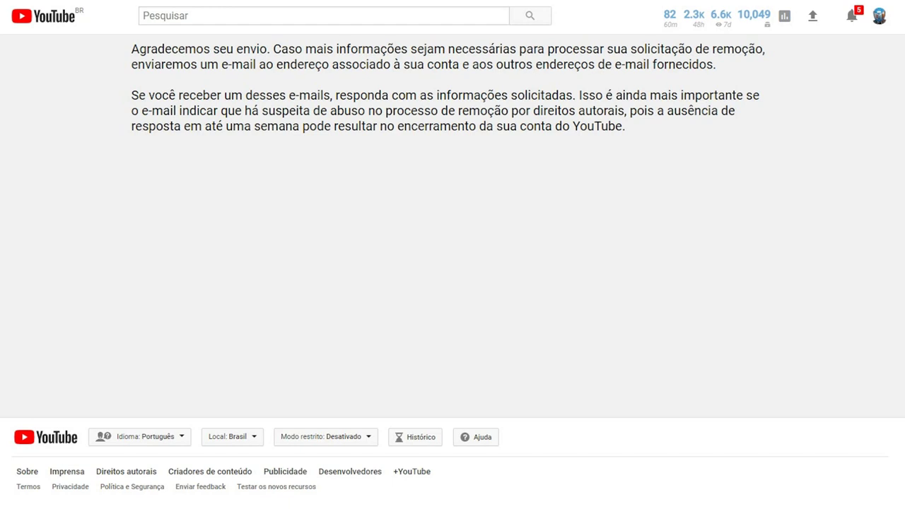
Open and then close the YouTube notifications list.
left_click(851, 16)
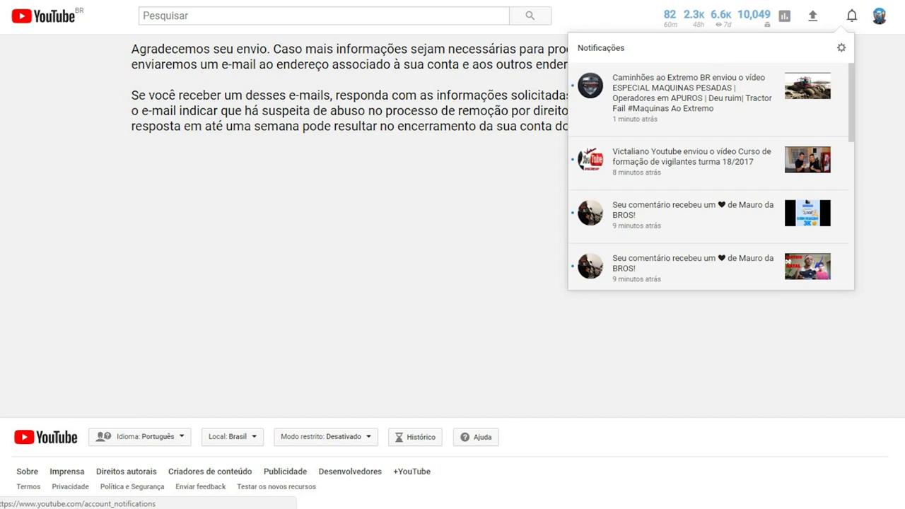
left_click(851, 16)
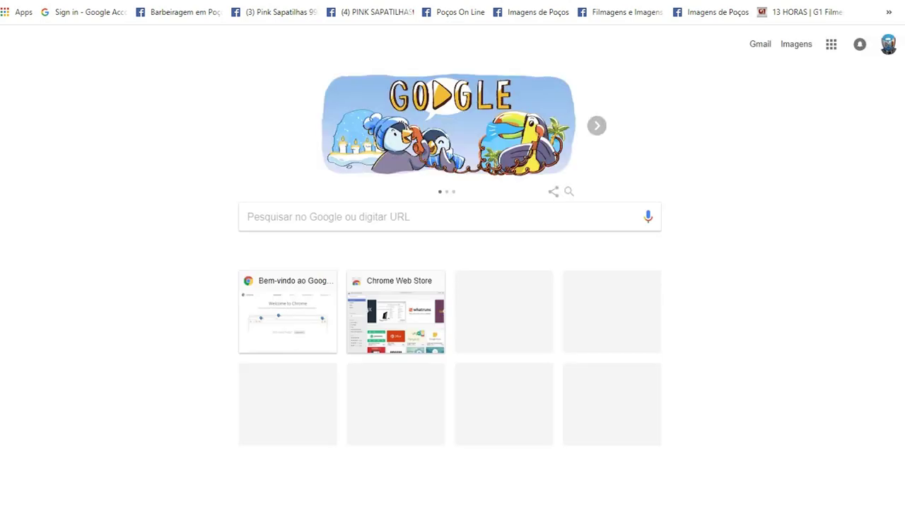
Open the Google apps grid to reach Gmail.
left_click(830, 44)
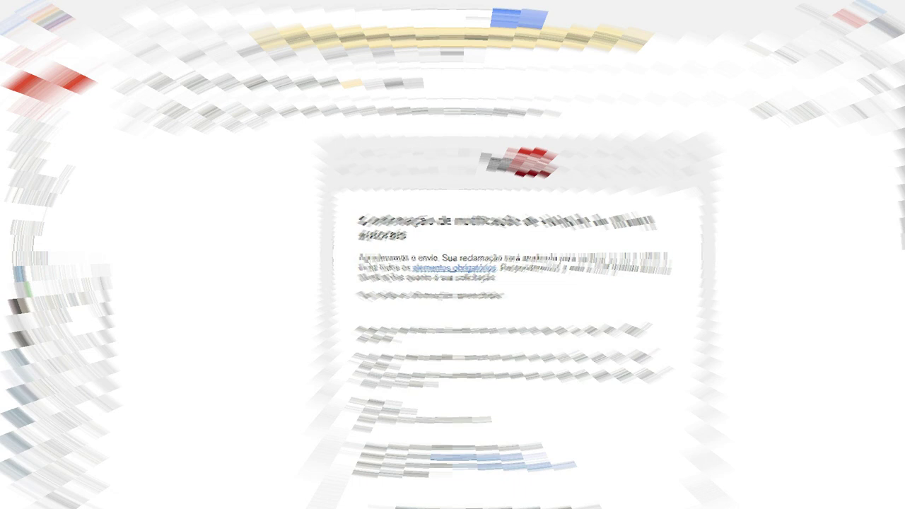
Highlight the YouTube Copyright reply's 'O conteúdo foi removido' confirmation text in the Gmail thread.
scroll(516, 282, "down", 15)
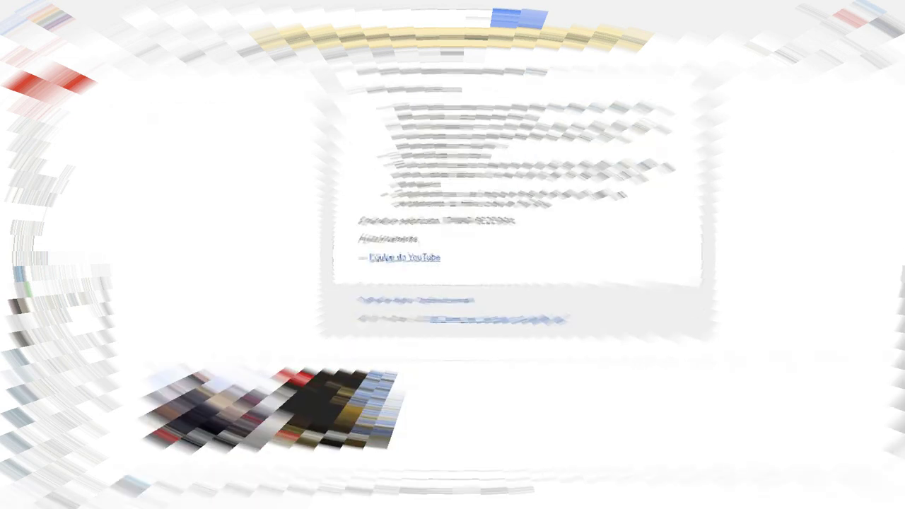
scroll(516, 282, "up", 5)
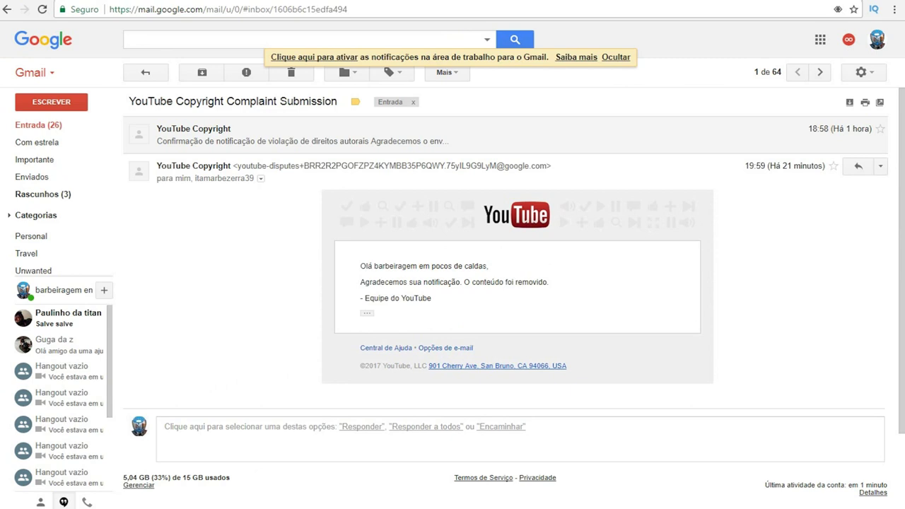
left_click_drag(360, 266, 431, 297)
left_click(431, 297)
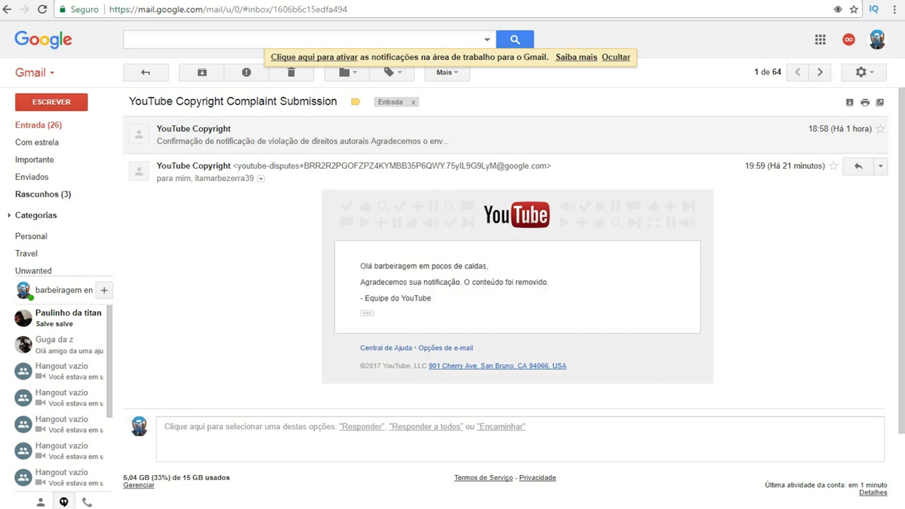